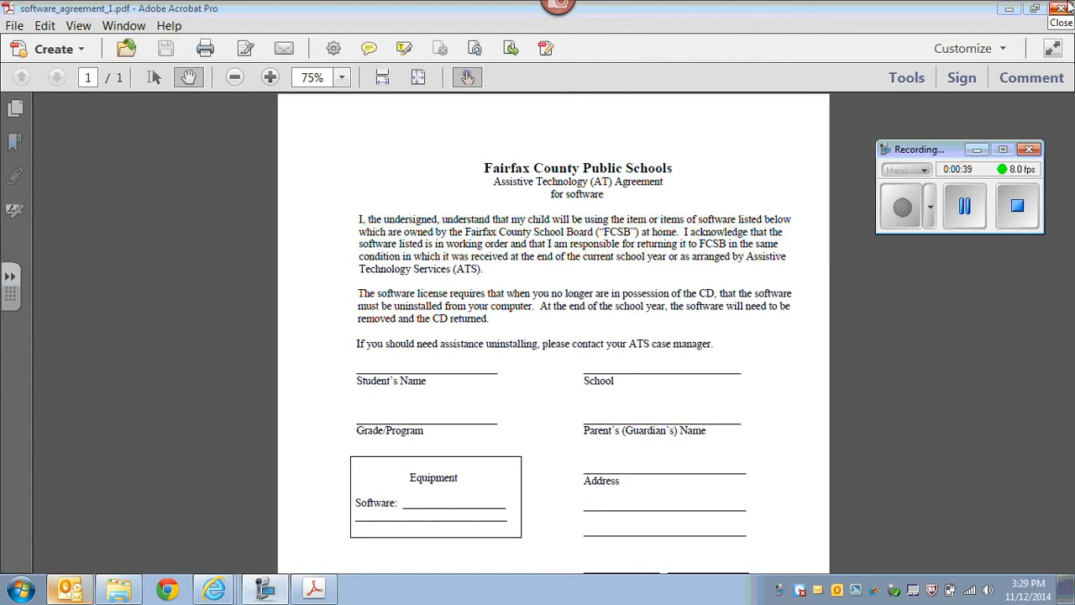
# Close the open software_agreement_1.pdf and start a fresh Adobe Acrobat XI Pro session.
pyautogui.click(1068, 7)
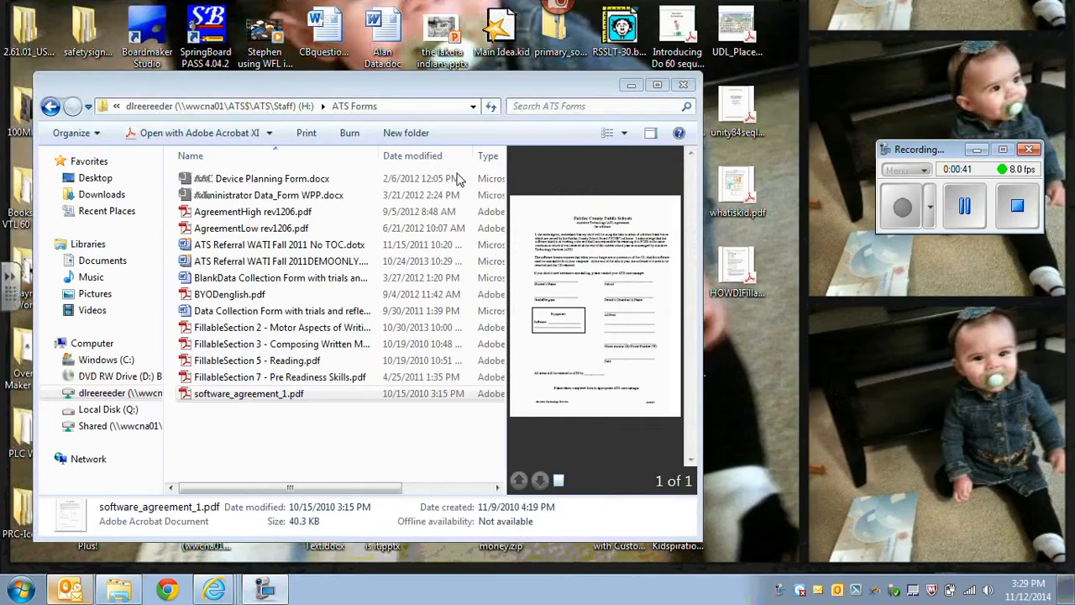
pyautogui.click(25, 591)
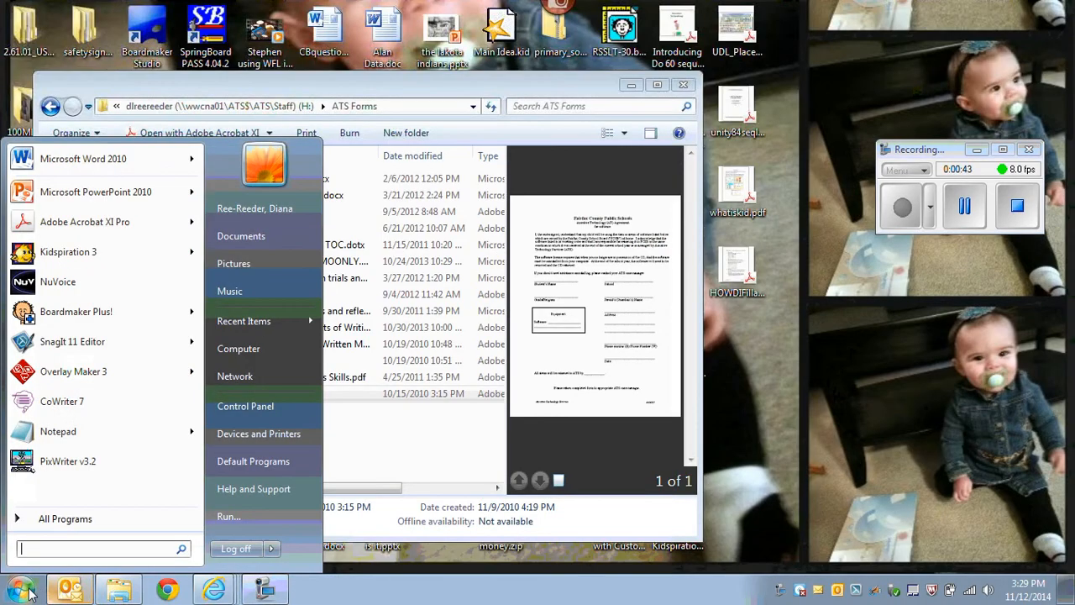
pyautogui.click(84, 224)
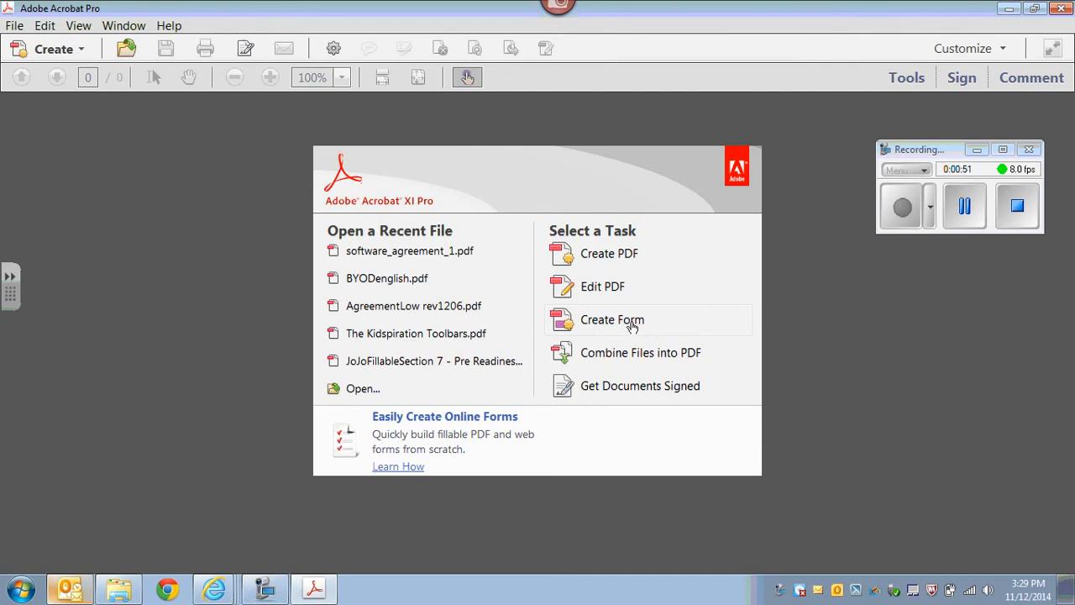
# Start creating a form based on an existing document.
pyautogui.click(632, 325)
pyautogui.click(451, 310)
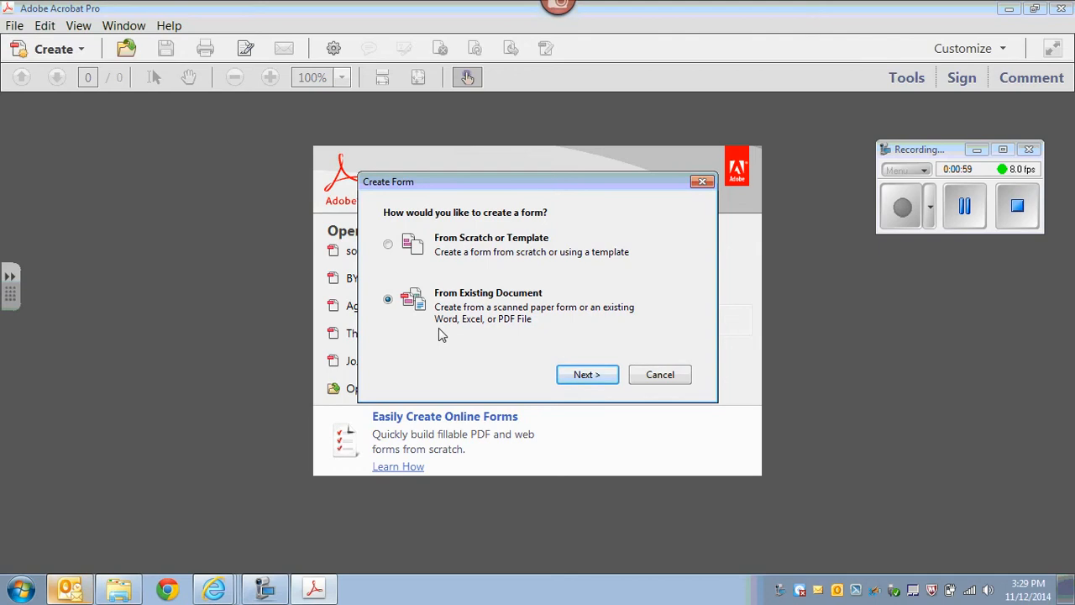
pyautogui.click(585, 373)
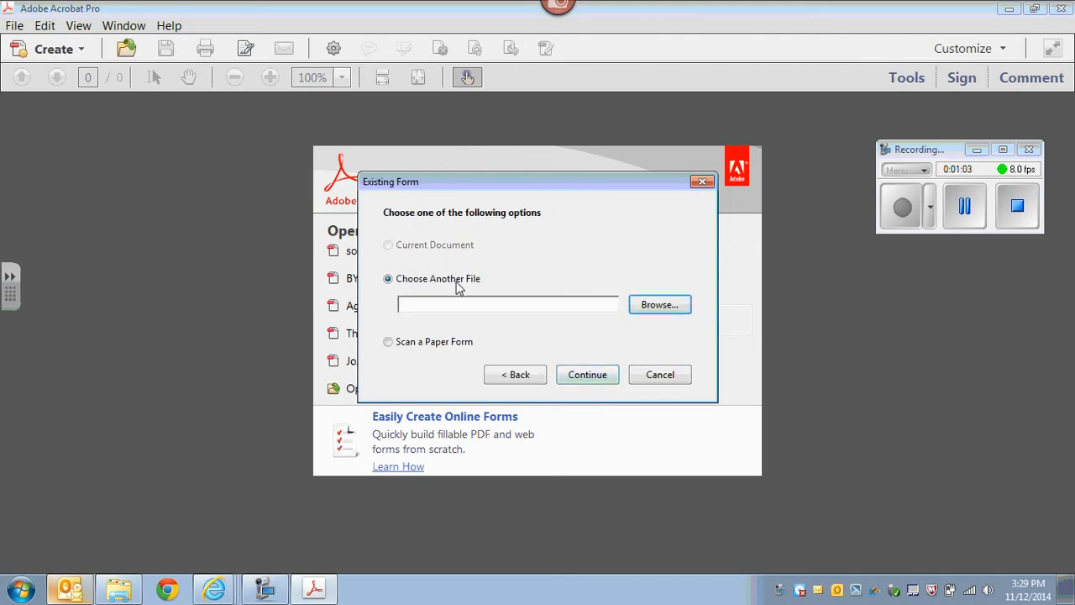
# Use software_agreement_1.pdf from the ATS Forms folder as the source, run the form field detection and dismiss the form editing notice.
pyautogui.click(660, 306)
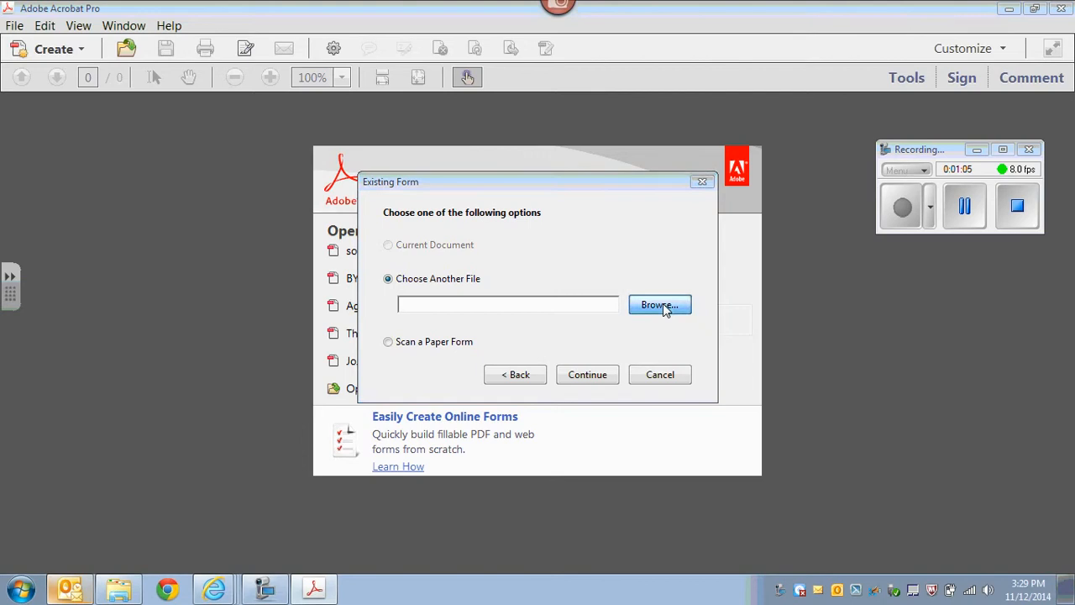
pyautogui.scroll(-3, 485, 424)
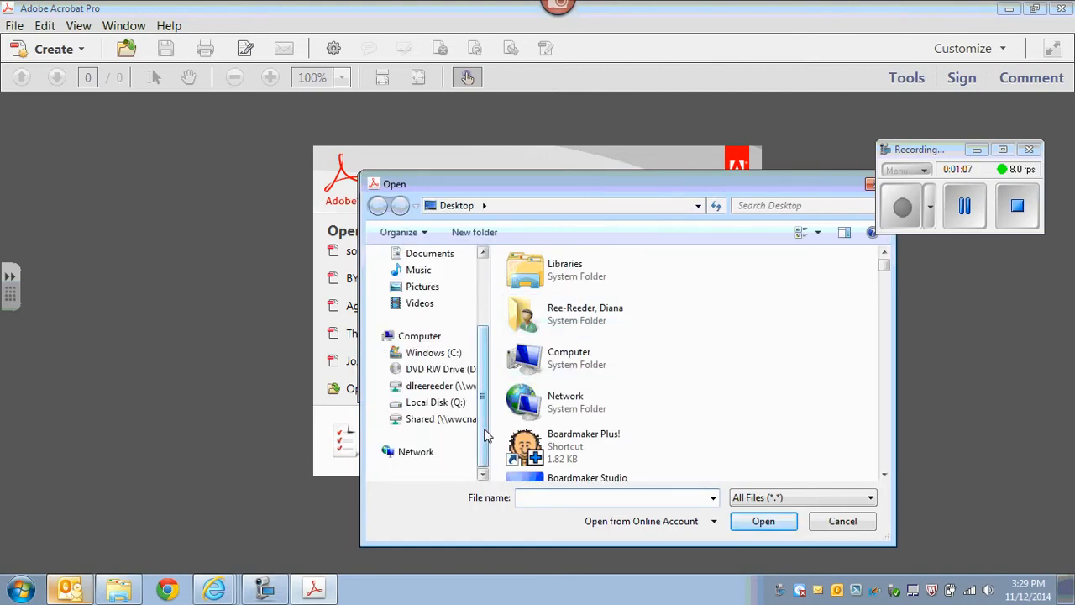
pyautogui.click(448, 386)
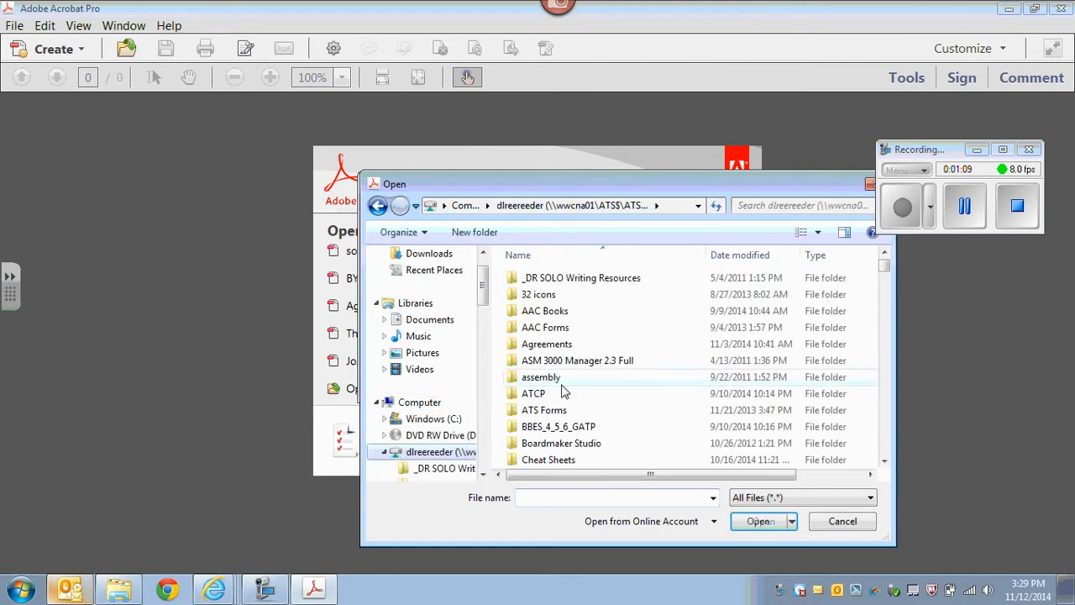
pyautogui.doubleClick(554, 410)
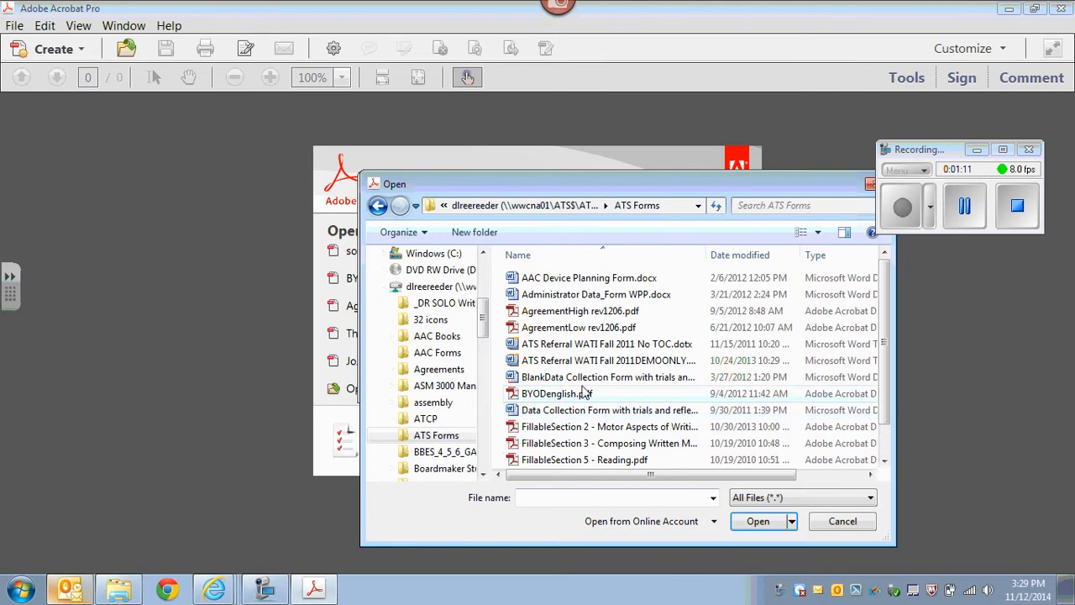
pyautogui.scroll(-1, 555, 403)
pyautogui.click(601, 459)
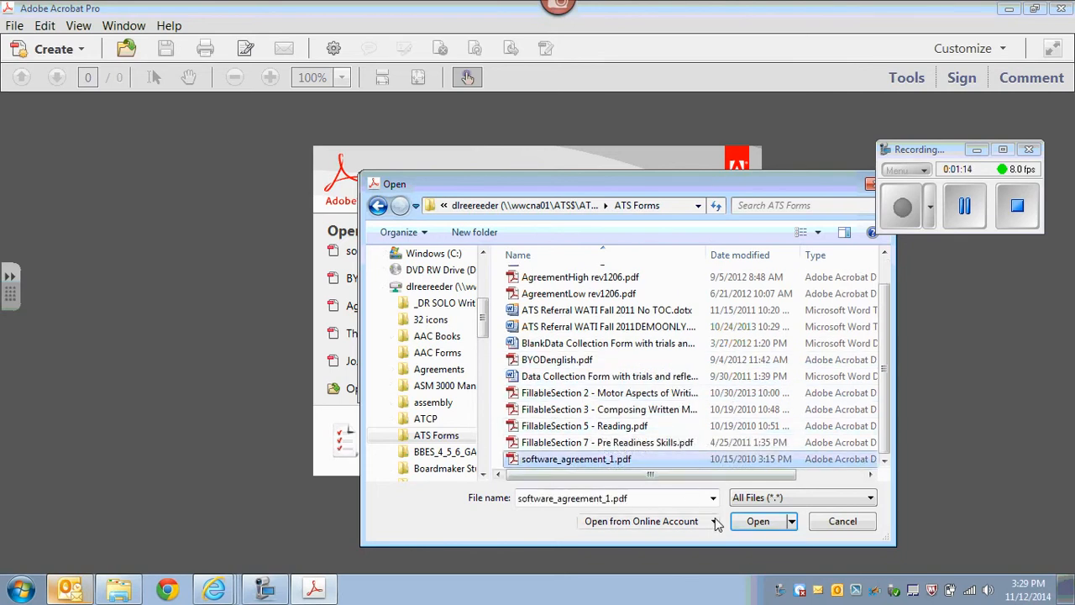
pyautogui.click(755, 521)
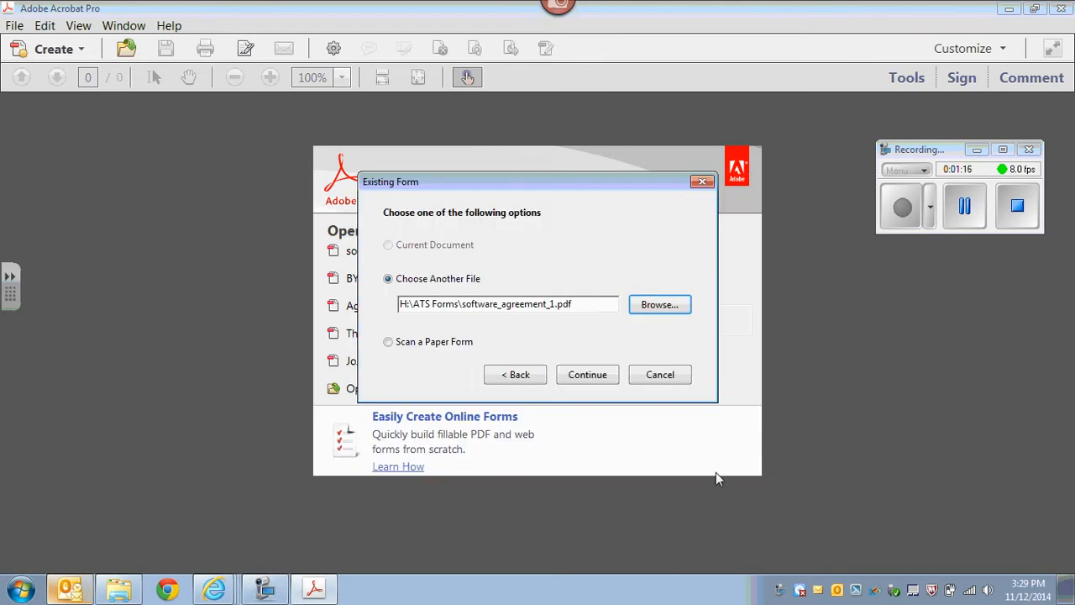
pyautogui.click(584, 375)
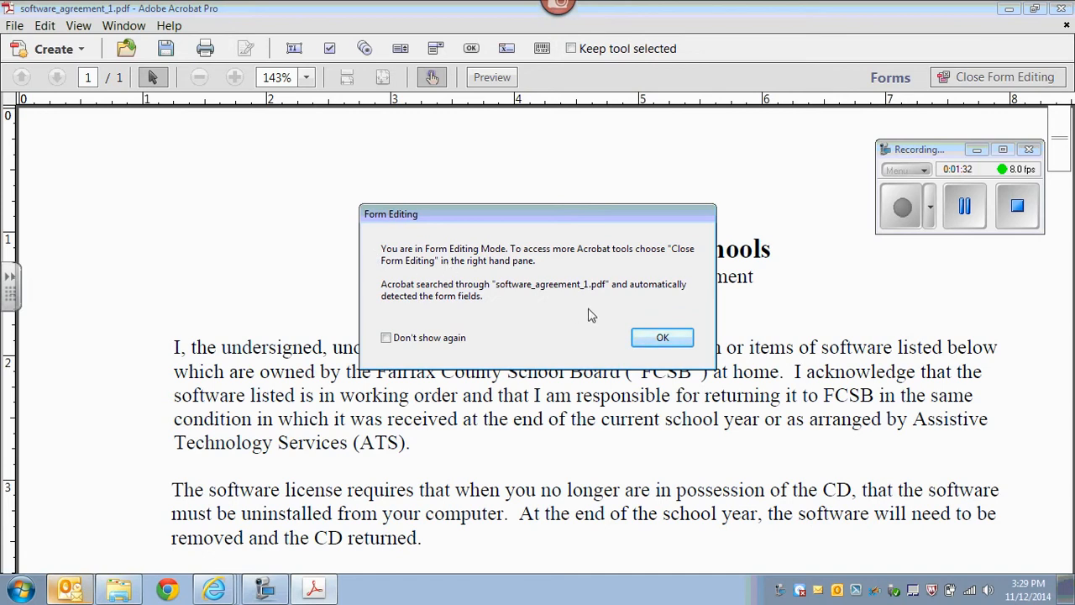
pyautogui.click(663, 338)
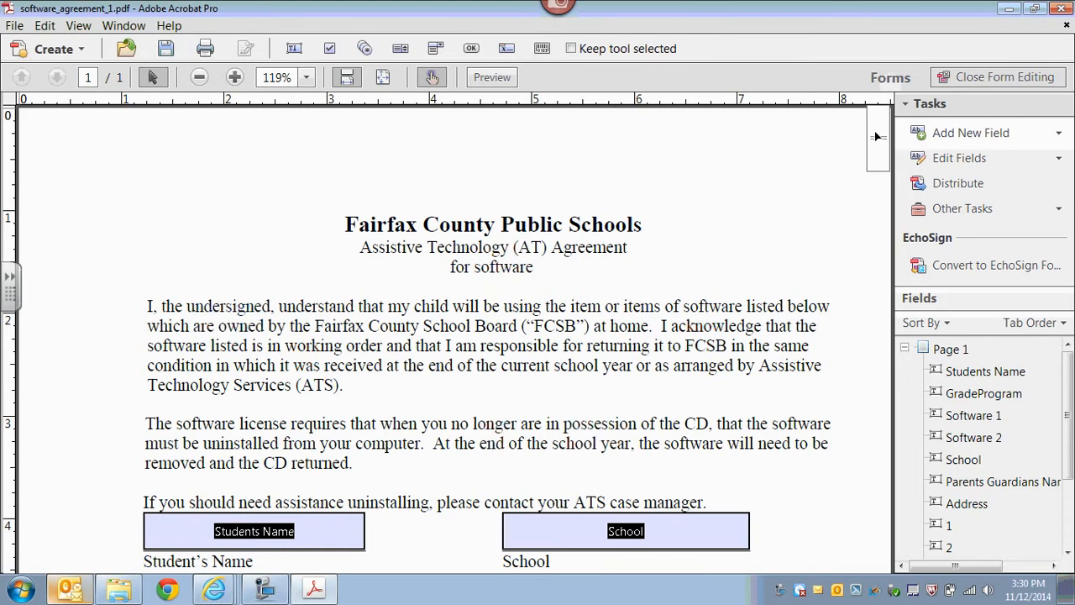
# Delete the Software 2 field in the Equipment box and stretch the Software 1 field down to cover both lines.
pyautogui.moveTo(876, 136); pyautogui.dragTo(836, 379)
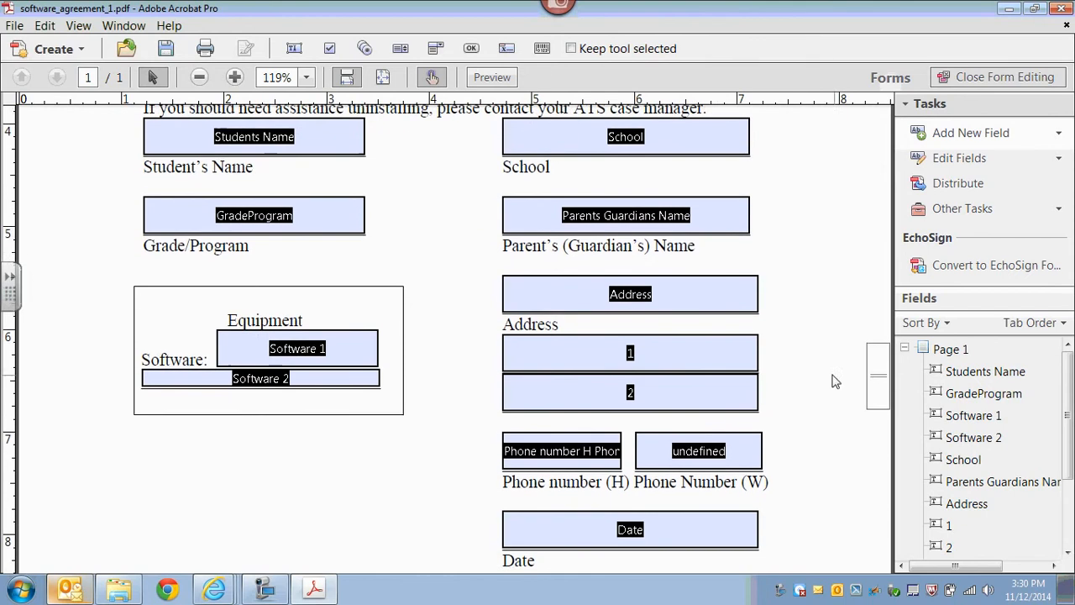
pyautogui.click(693, 364)
pyautogui.click(363, 356)
pyautogui.click(340, 397)
pyautogui.click(339, 382)
pyautogui.click(343, 350)
pyautogui.click(343, 382)
pyautogui.click(342, 352)
pyautogui.click(351, 382)
pyautogui.click(351, 382)
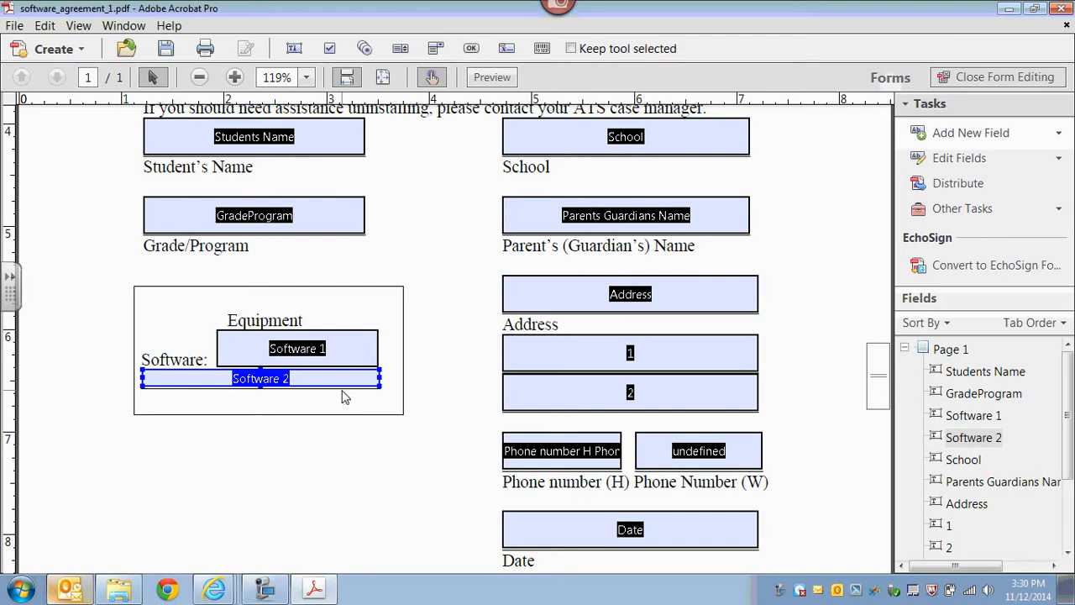
pyautogui.press('Delete')
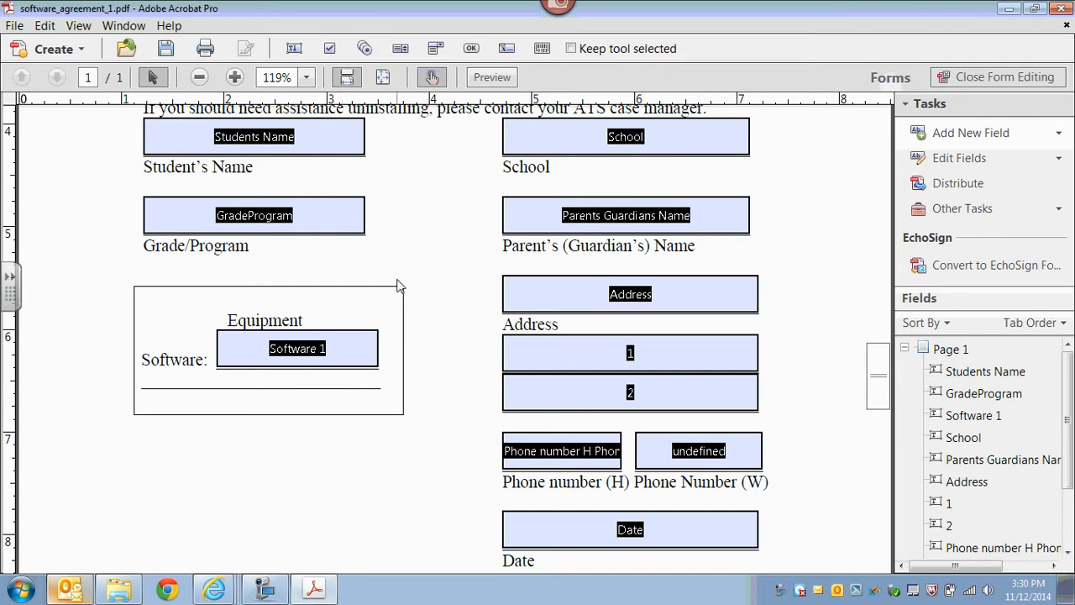
pyautogui.click(354, 349)
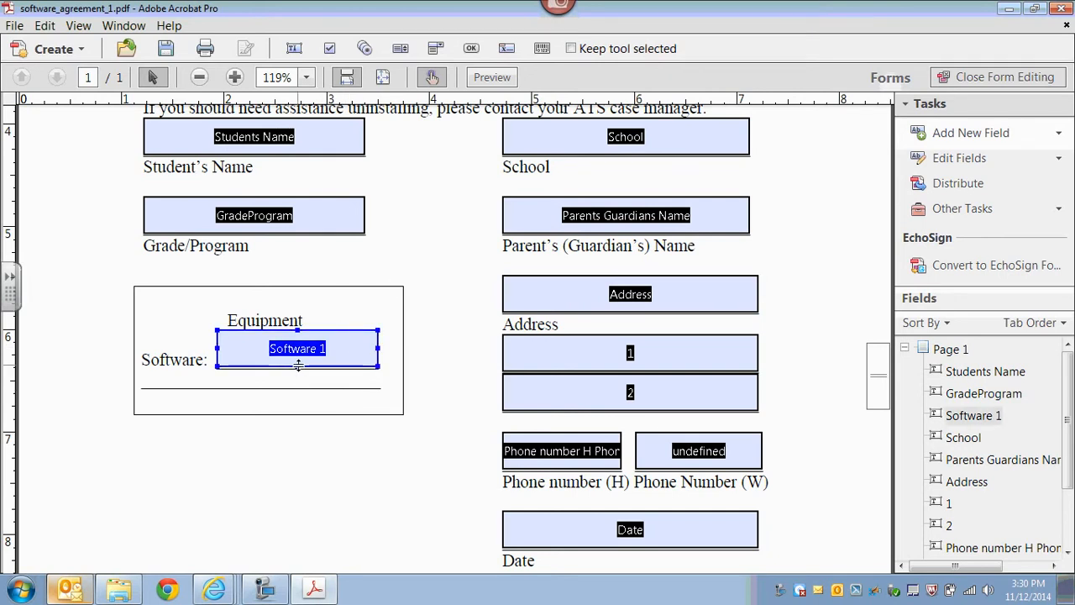
pyautogui.moveTo(299, 366); pyautogui.dragTo(297, 384)
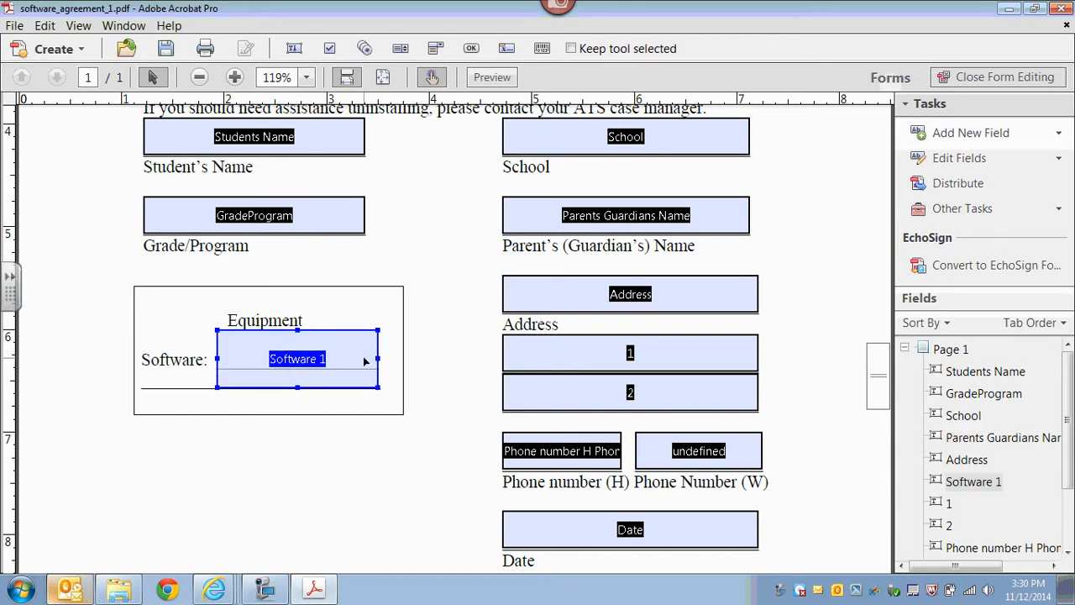
# Add a text field above the Fairfax County Public Schools title and widen it to span nearly the full text width.
pyautogui.scroll(10, 448, 375)
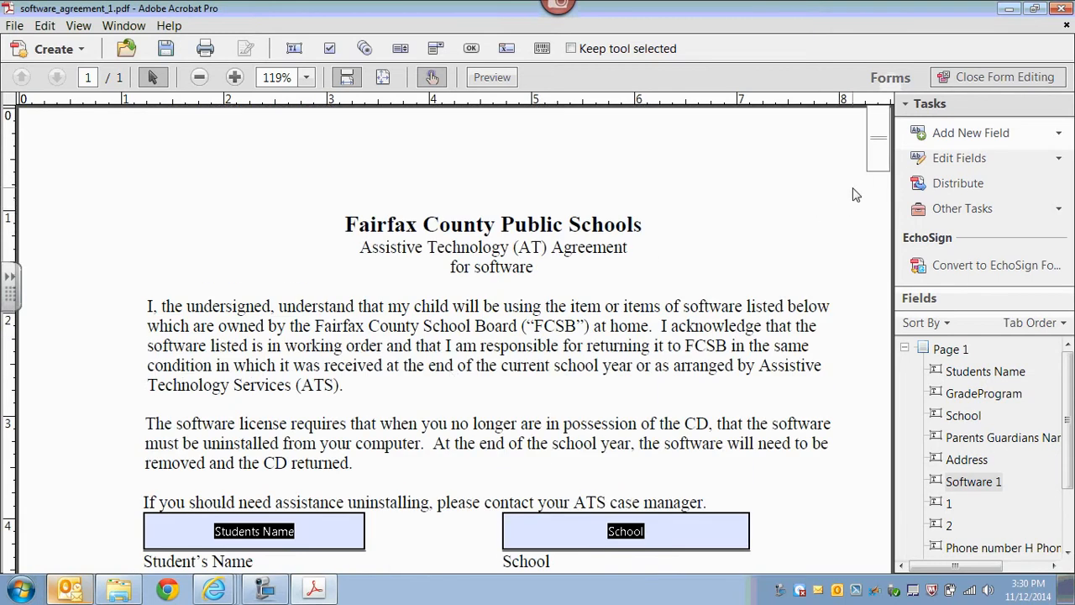
pyautogui.moveTo(885, 149)
pyautogui.mouseDown()
pyautogui.moveTo(874, 439)
pyautogui.moveTo(851, 487)
pyautogui.moveTo(866, 168)
pyautogui.moveTo(877, 155)
pyautogui.mouseUp()
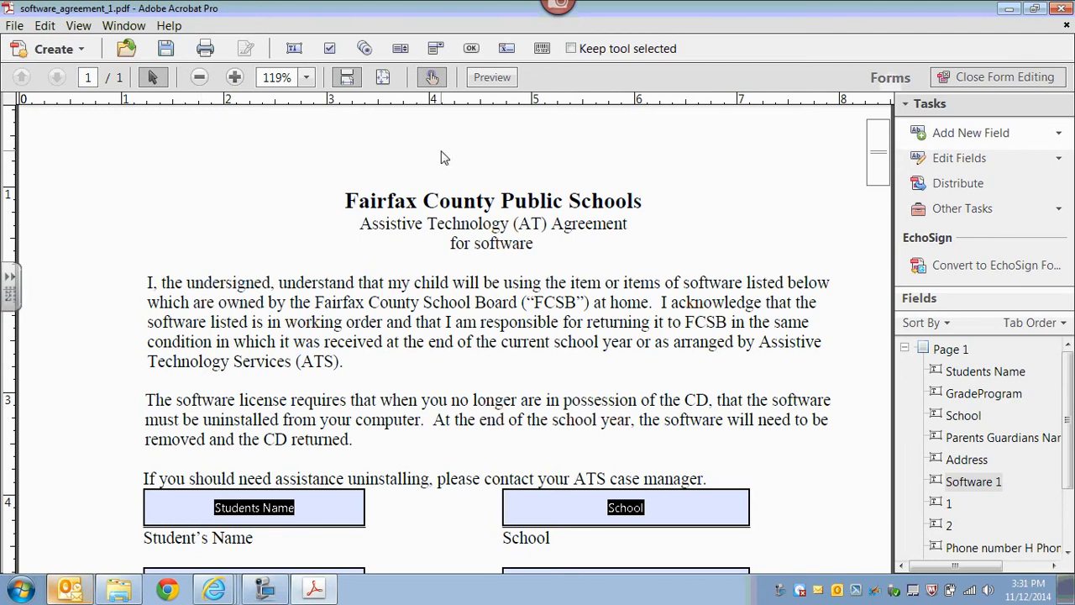
pyautogui.click(1018, 137)
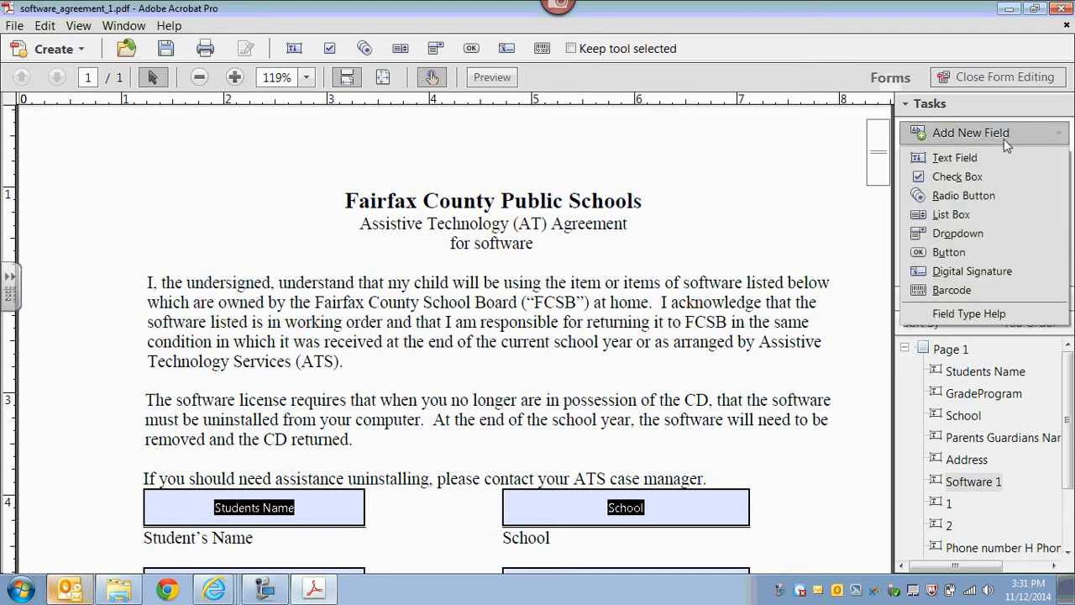
pyautogui.click(975, 158)
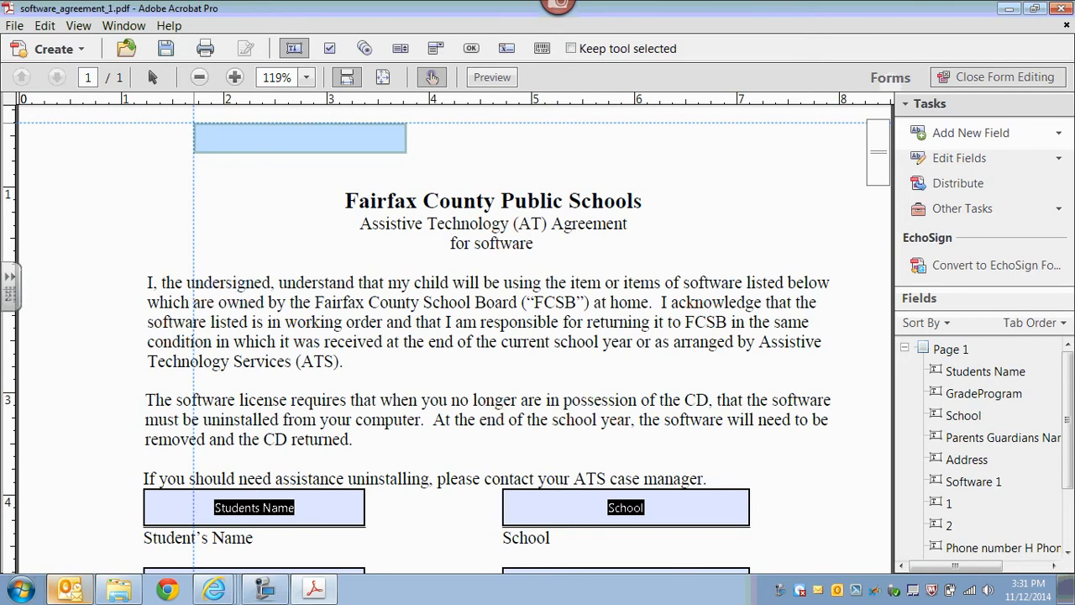
pyautogui.click(194, 123)
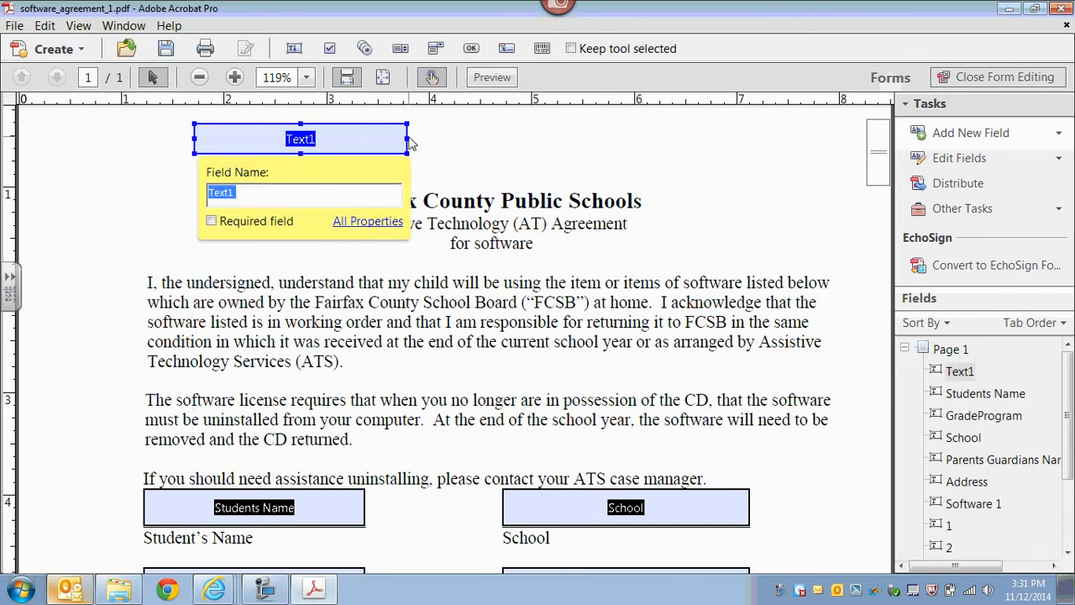
pyautogui.moveTo(410, 143); pyautogui.dragTo(821, 158)
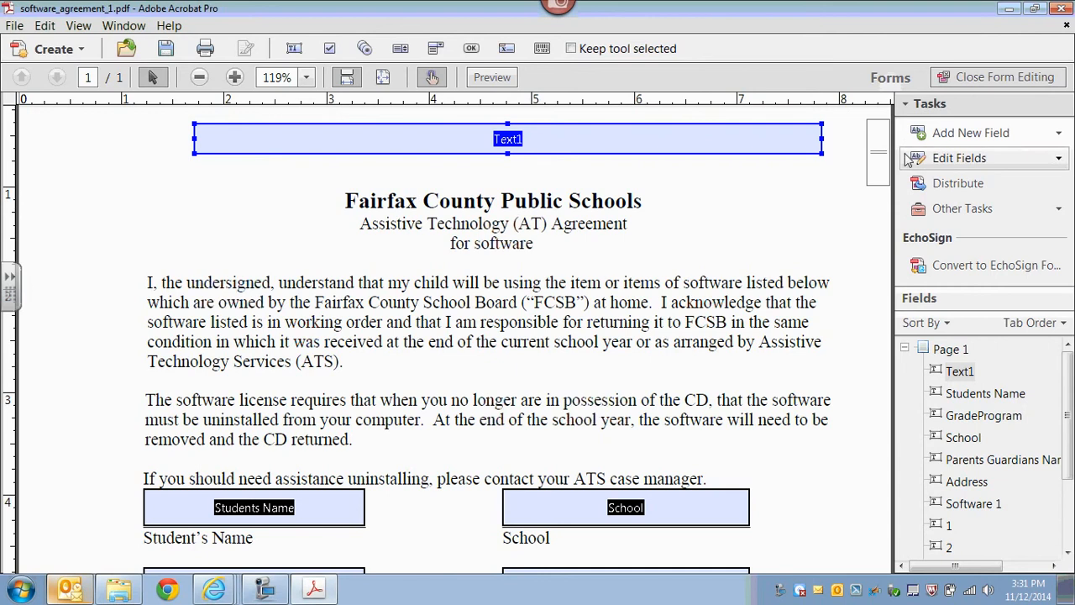
pyautogui.click(952, 139)
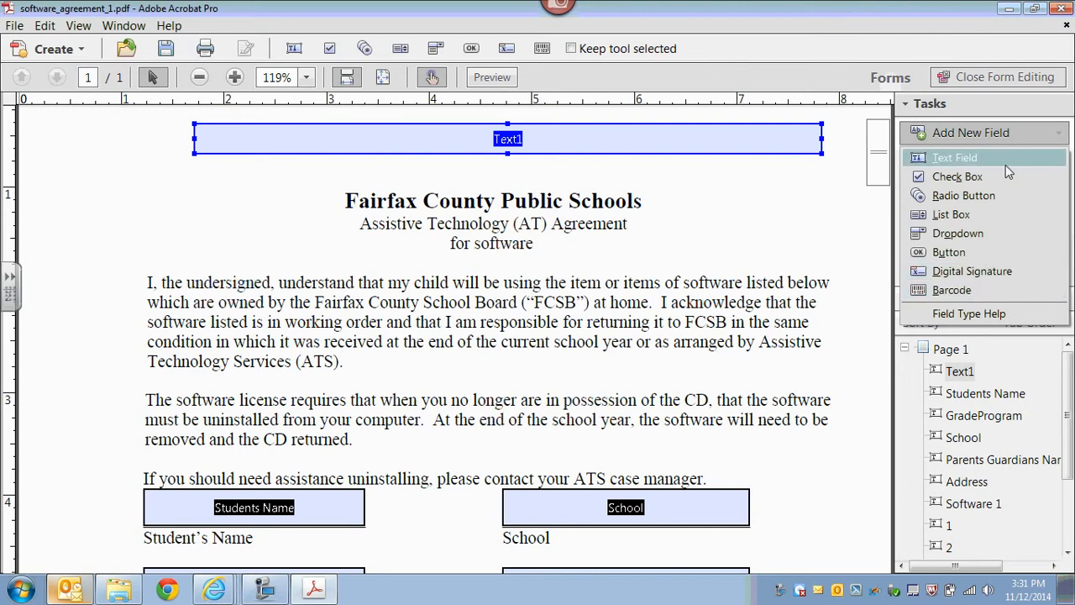
pyautogui.click(809, 196)
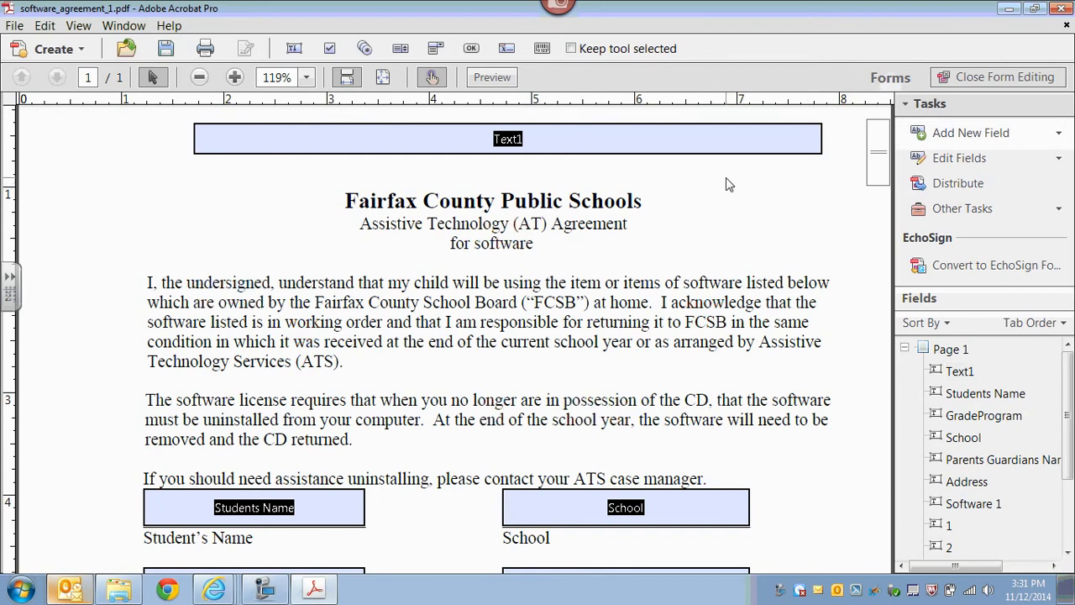
# Close form editing and reduce the page zoom to 75% to view the fillable form.
pyautogui.click(974, 78)
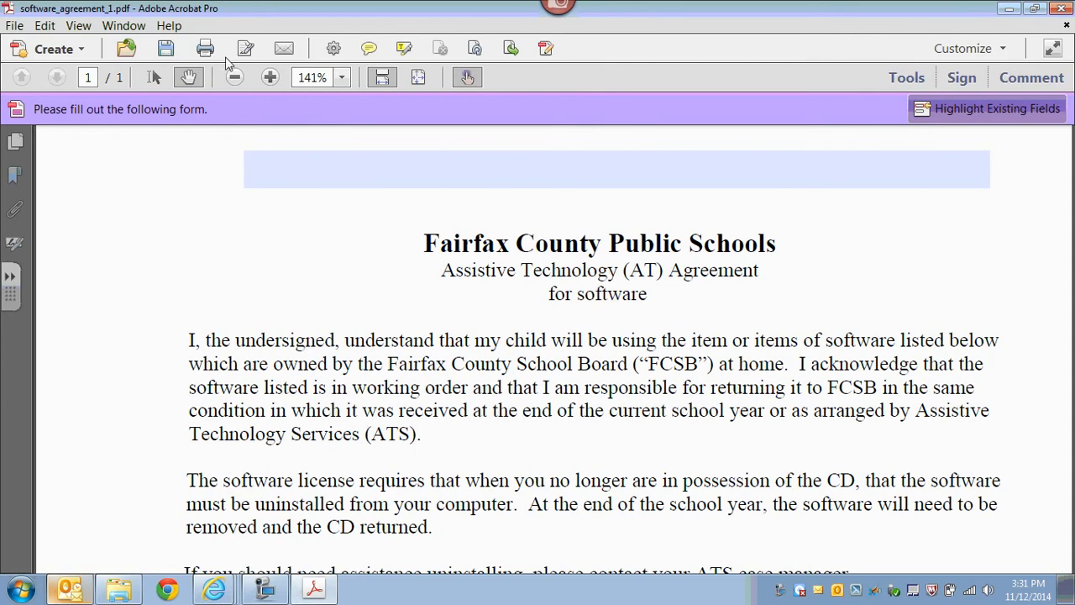
pyautogui.click(234, 81)
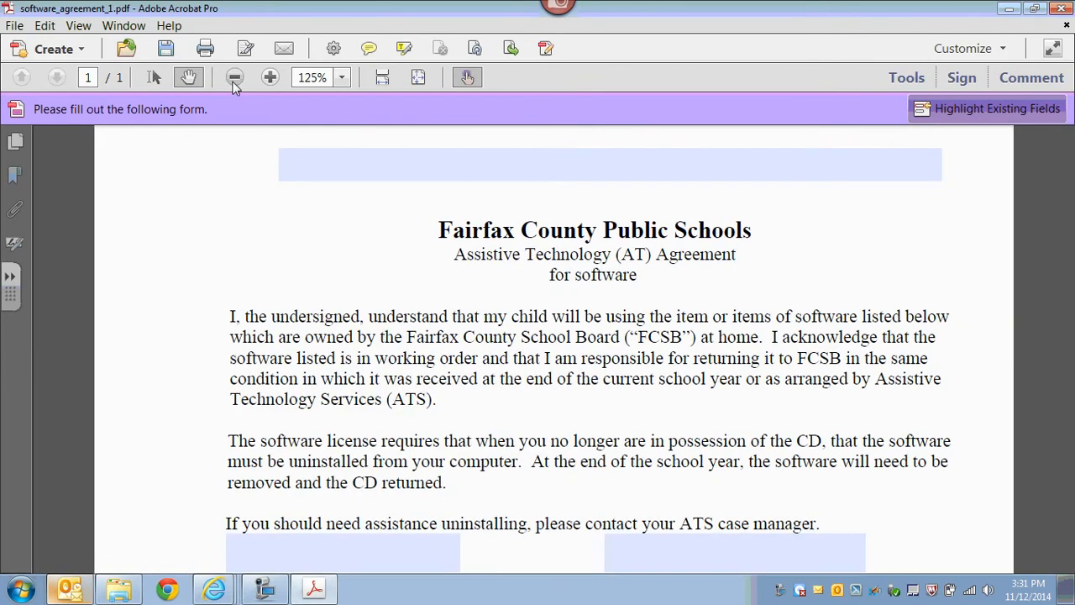
pyautogui.click(234, 82)
pyautogui.click(234, 77)
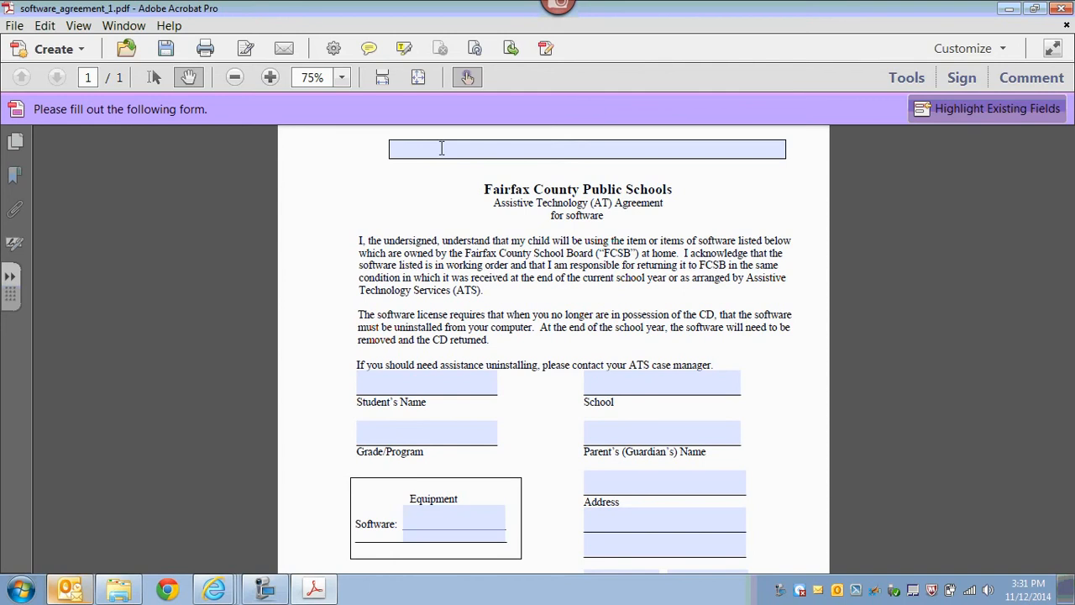
pyautogui.click(264, 588)
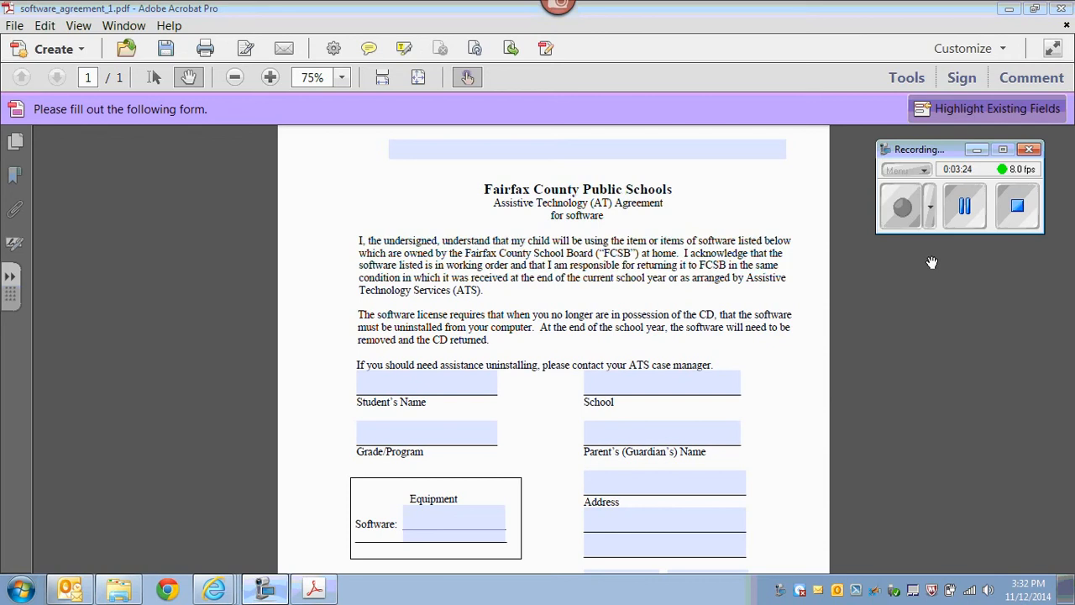
# Test the new field above the title by entering a note asking to return the form to a named person at work.
pyautogui.click(750, 150)
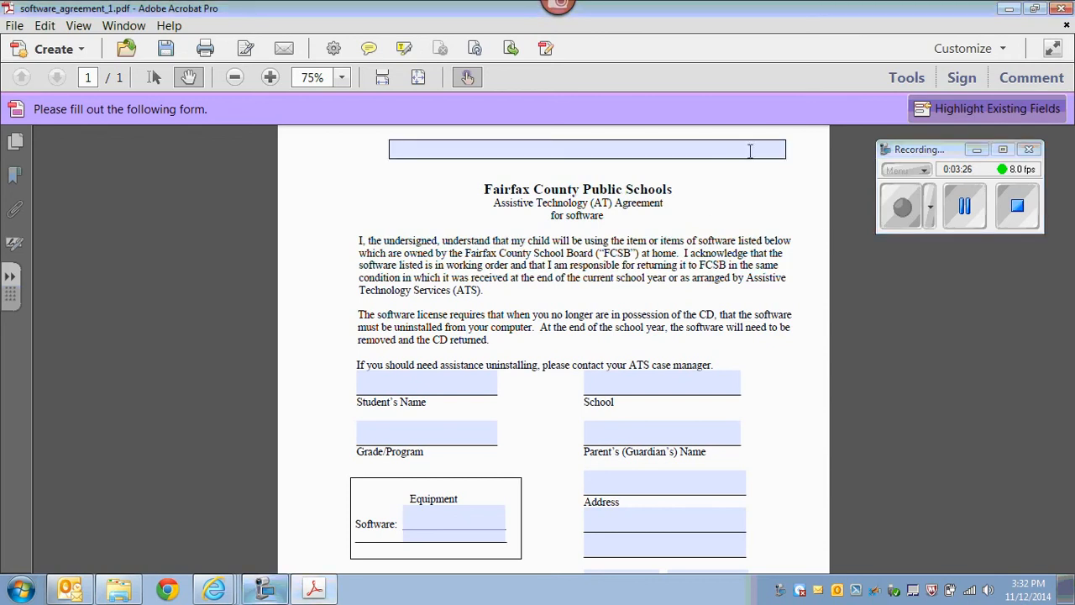
pyautogui.click(750, 150)
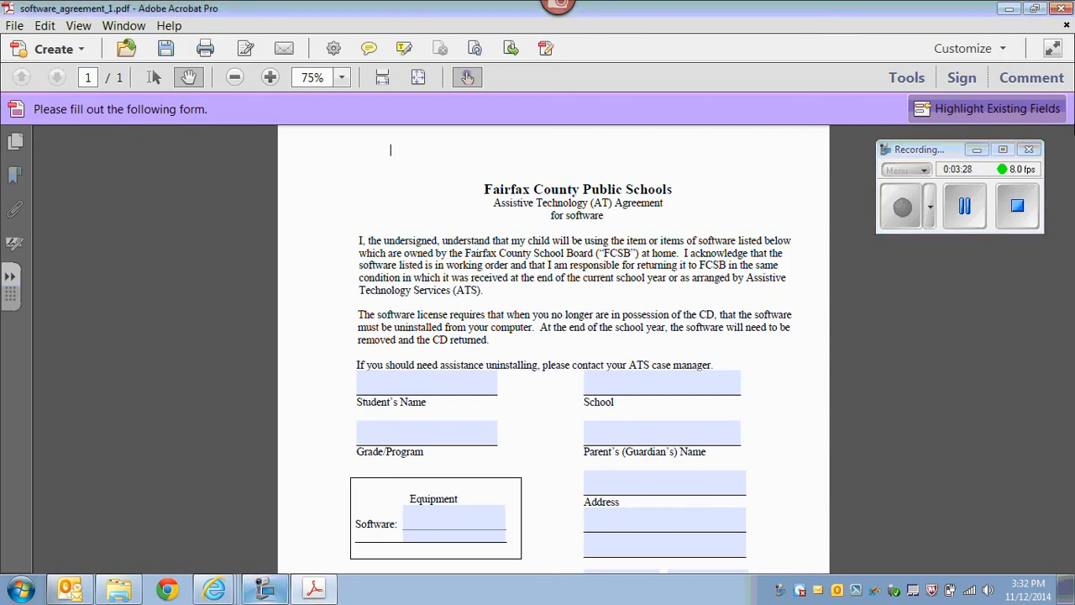
pyautogui.write('Please retur')
pyautogui.write('na at Work')
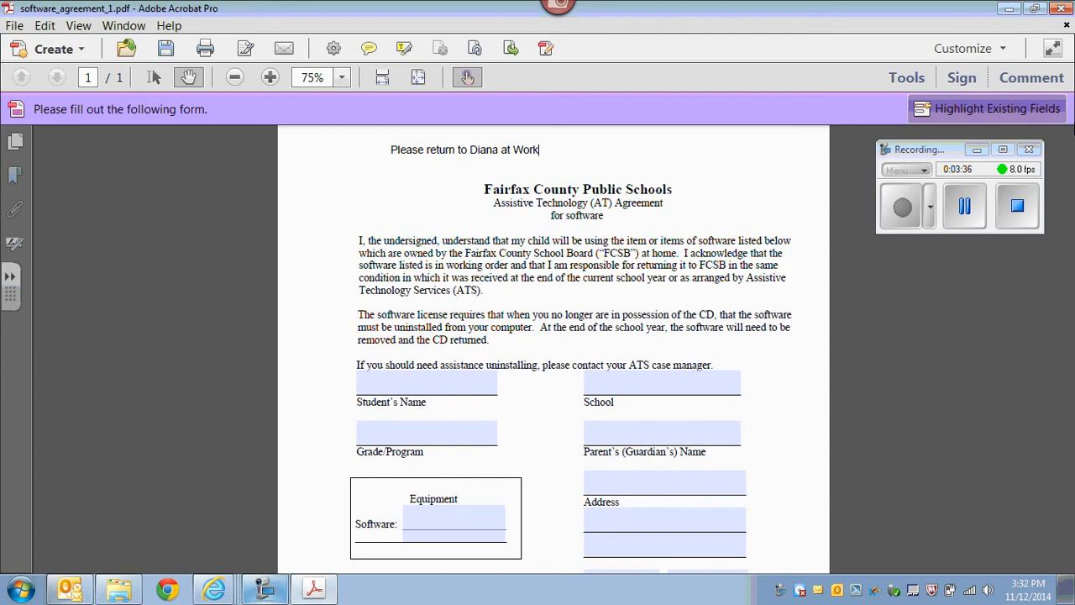
pyautogui.write('.')
# Erase the test note from the field above the title and place the cursor in the Student's Name field.
pyautogui.press('BackSpace')
pyautogui.press('BackSpace')
pyautogui.press('BackSpace')
pyautogui.press('BackSpace')
pyautogui.press('BackSpace')
pyautogui.press('BackSpace')
pyautogui.press('BackSpace')
pyautogui.press('BackSpace')
pyautogui.press('BackSpace')
pyautogui.press('BackSpace')
pyautogui.press('BackSpace')
pyautogui.press('BackSpace')
pyautogui.press('BackSpace')
pyautogui.press('BackSpace')
pyautogui.press('BackSpace')
pyautogui.press('BackSpace')
pyautogui.press('BackSpace')
pyautogui.press('BackSpace')
pyautogui.press('BackSpace')
pyautogui.press('BackSpace')
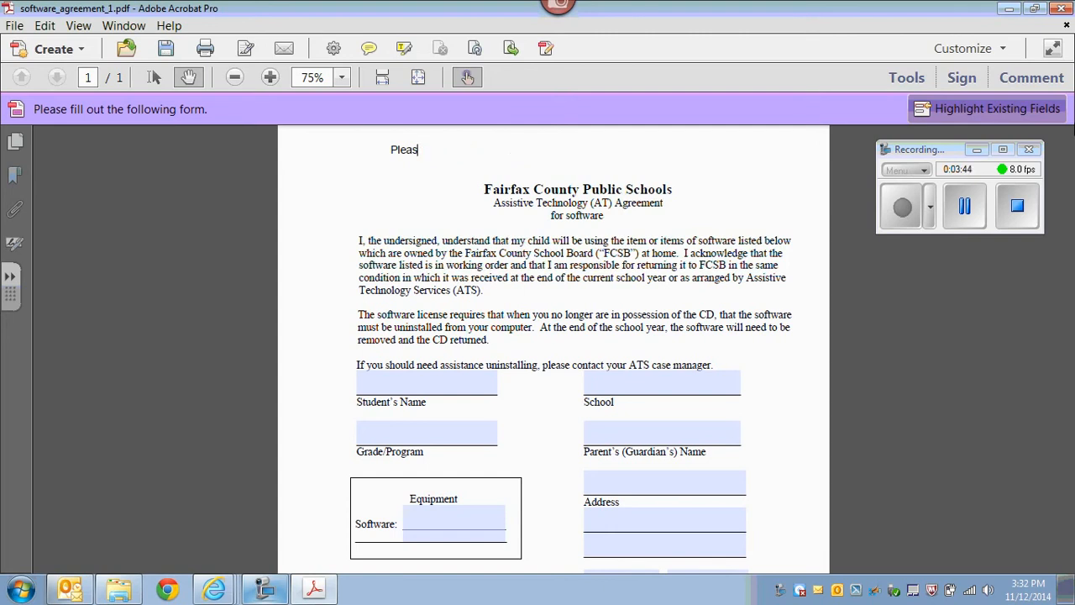
pyautogui.click(416, 378)
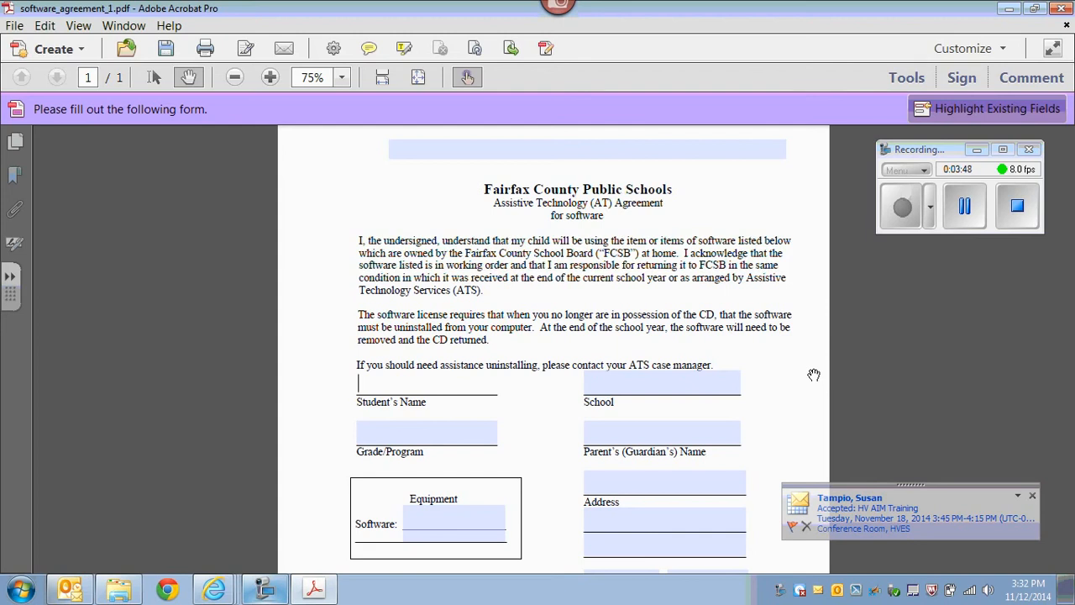
# Test the Student's Name field by entering a student's name, and place the cursor in the Grade/Program field.
pyautogui.write('Johnny Te')
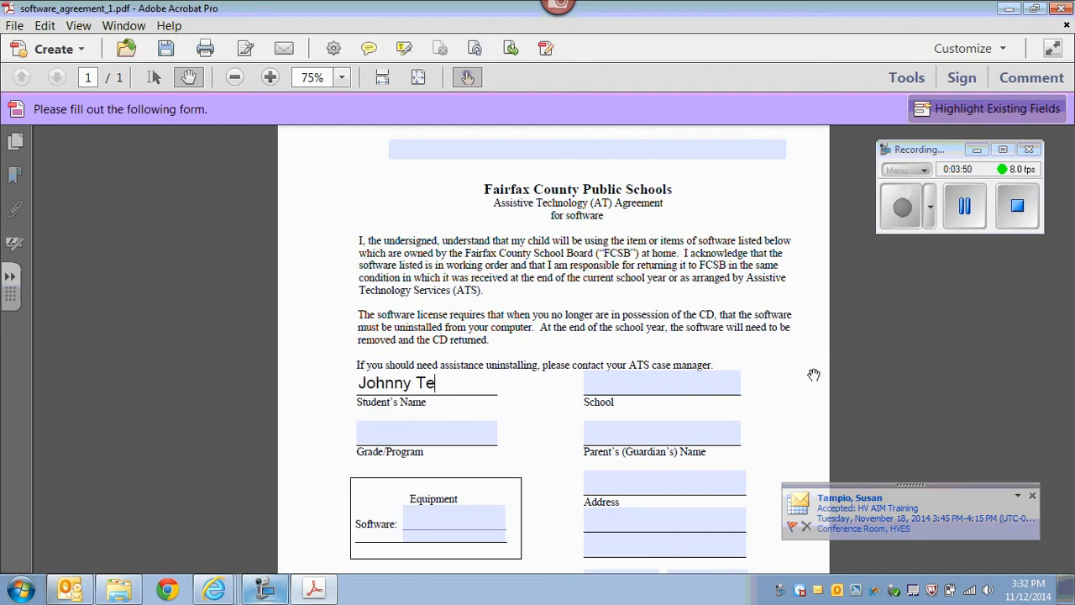
pyautogui.write('ch')
pyautogui.click(475, 433)
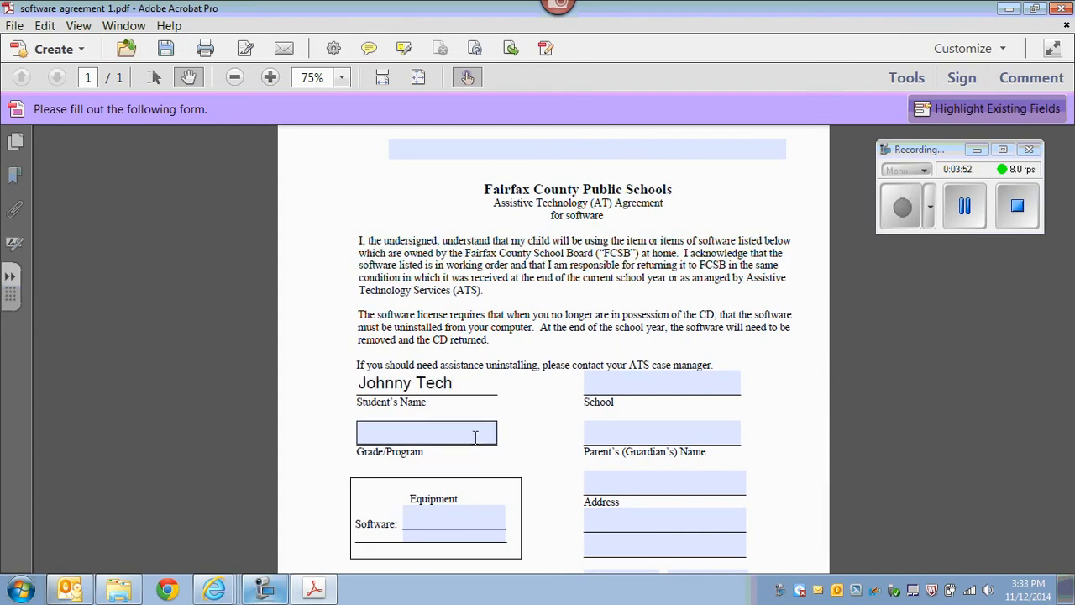
pyautogui.click(475, 434)
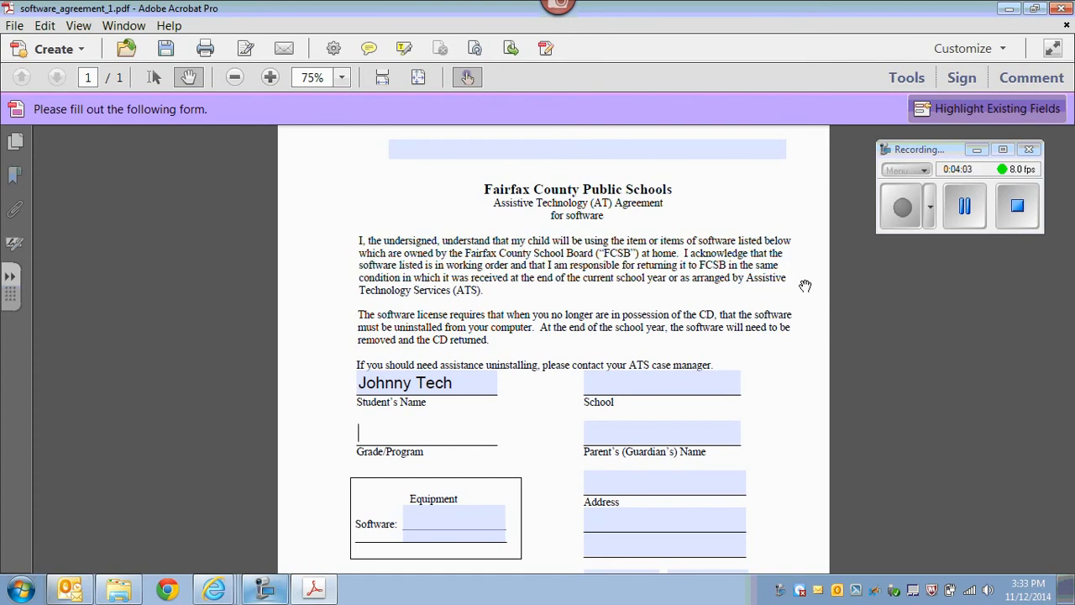
pyautogui.scroll(-3, 795, 321)
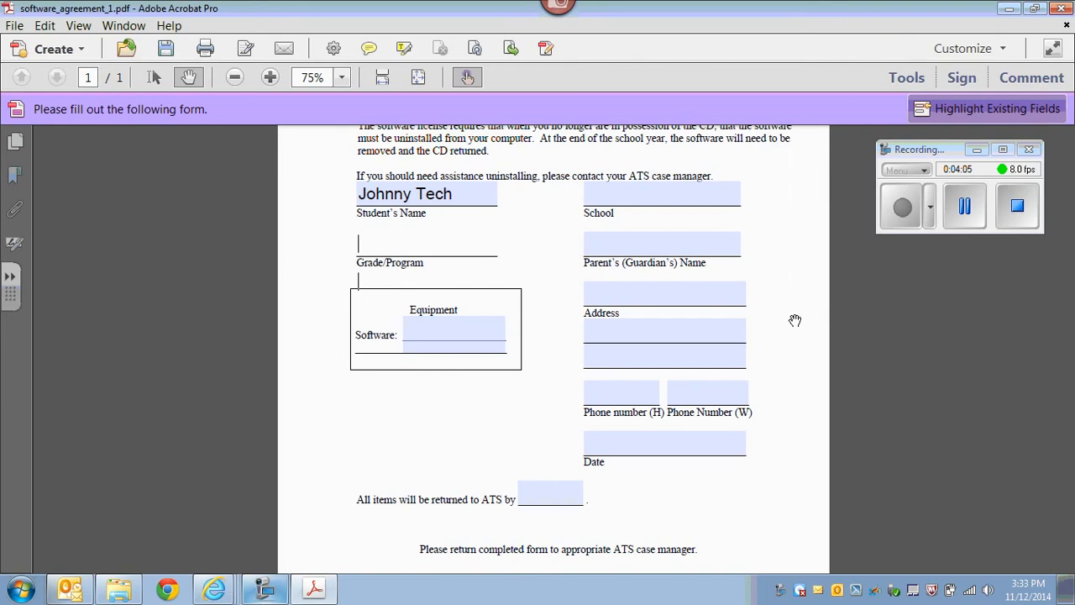
pyautogui.scroll(-1, 794, 321)
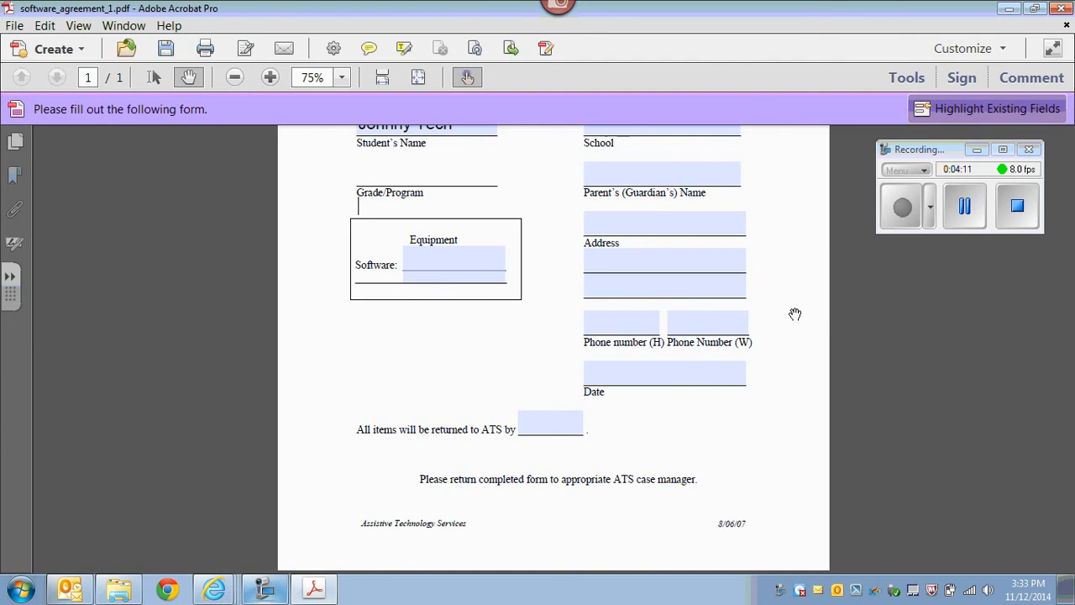
pyautogui.click(999, 224)
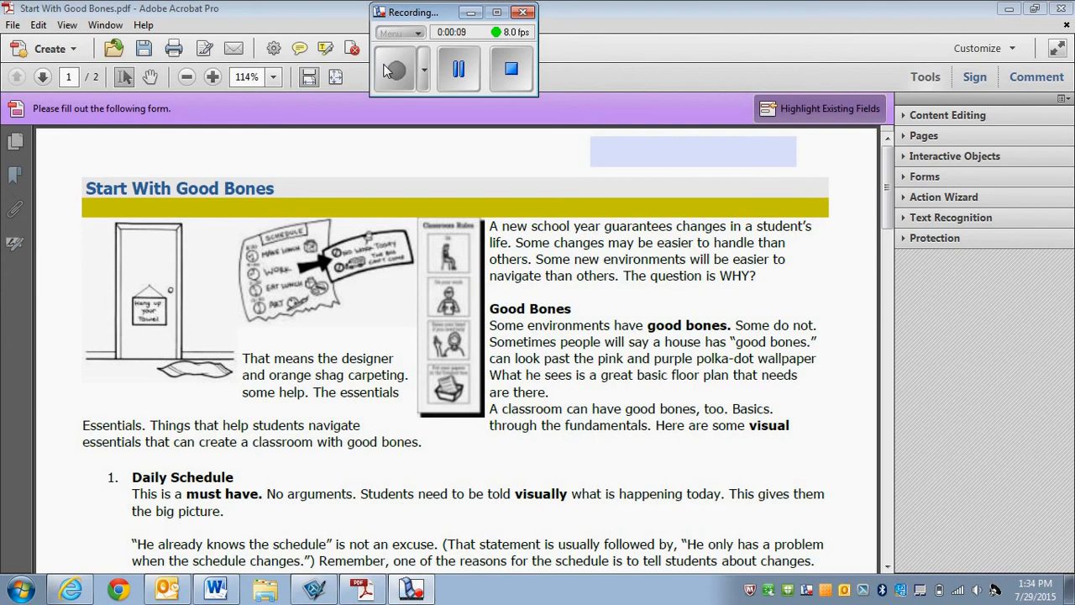
# Start saving Start With Good Bones.pdf as a Reader Extended PDF with more tools enabled, including form fill-in and save.
pyautogui.click(16, 25)
pyautogui.moveTo(123, 124)
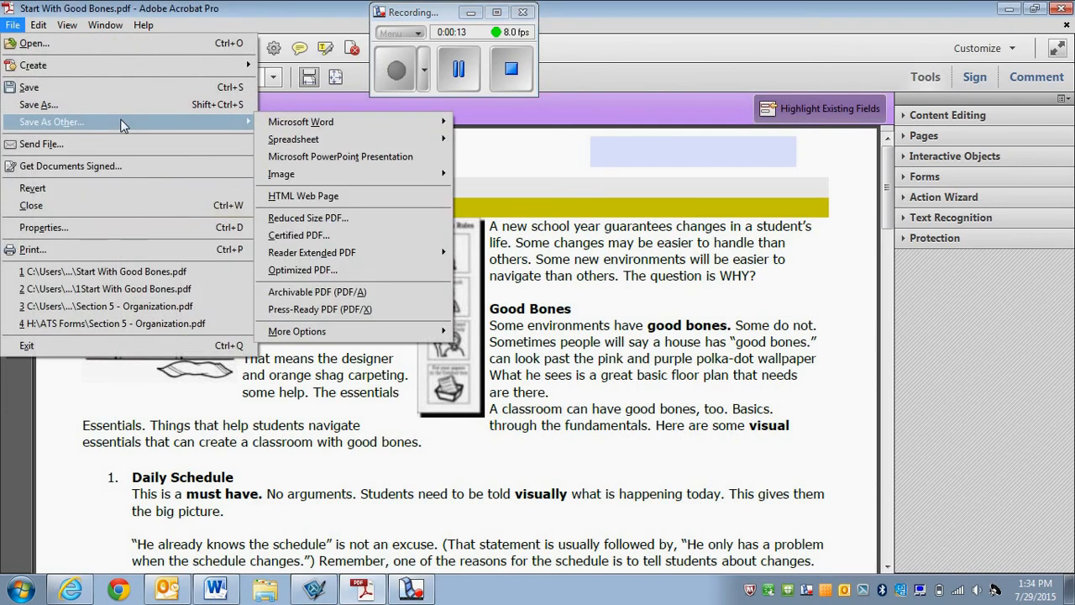
pyautogui.moveTo(360, 256)
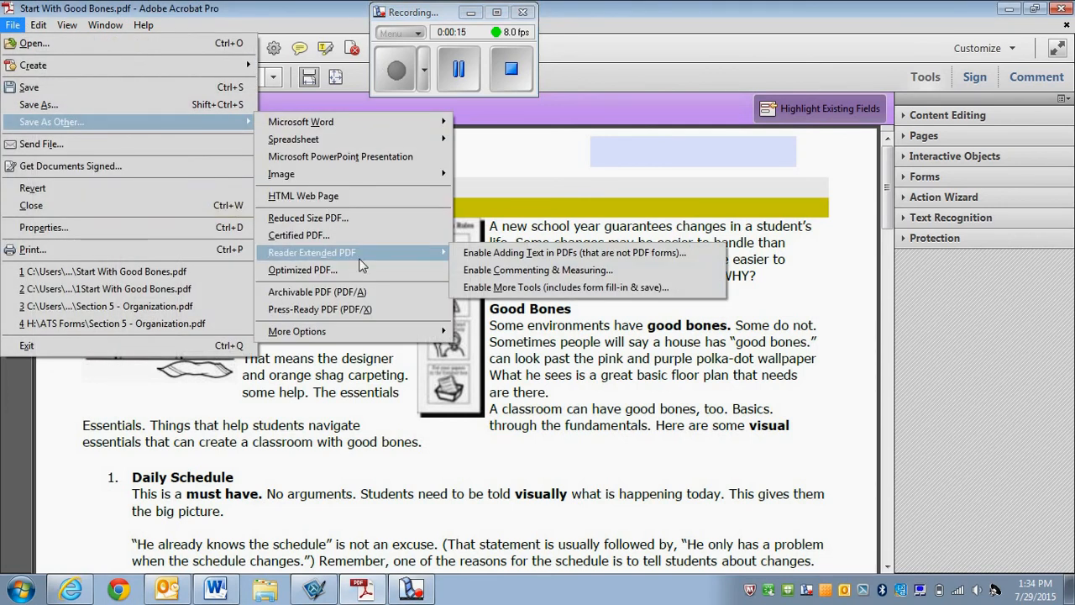
pyautogui.click(558, 288)
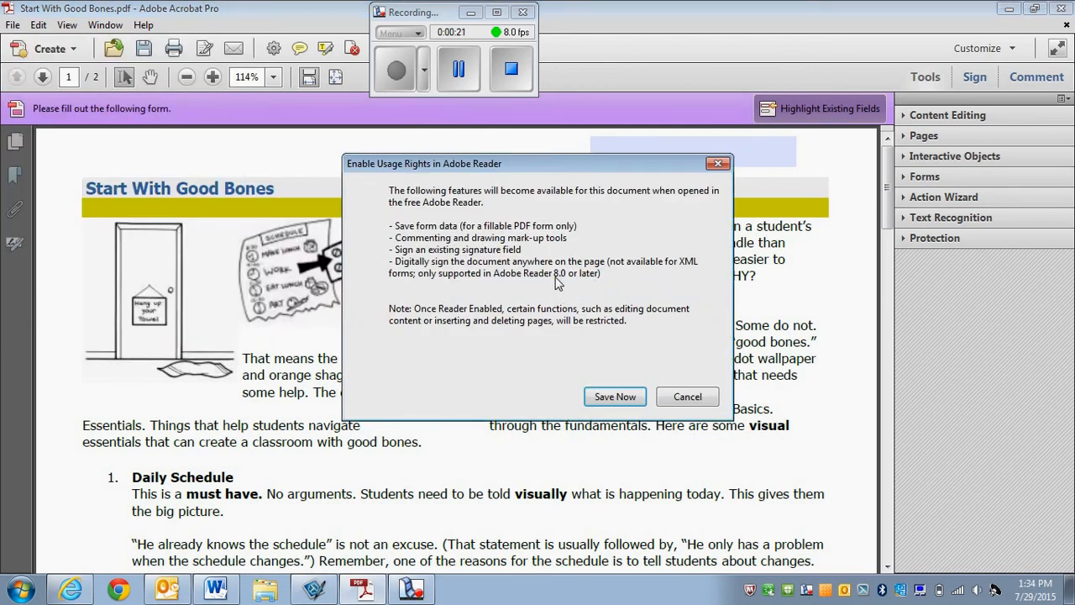